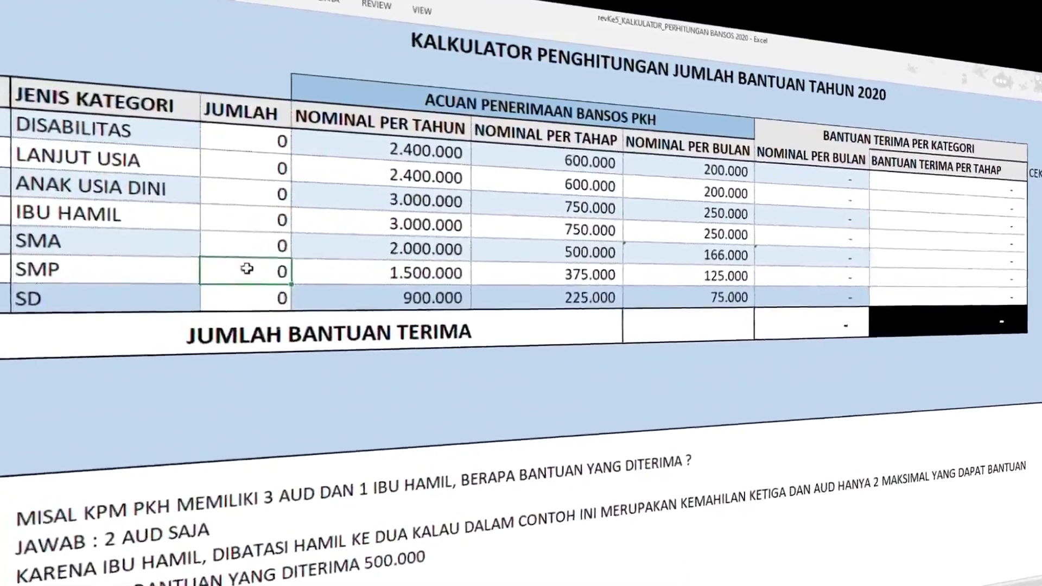
Step: Set the JUMLAH value to 2 for SMP and to 1 for IBU HAMIL
text(2)
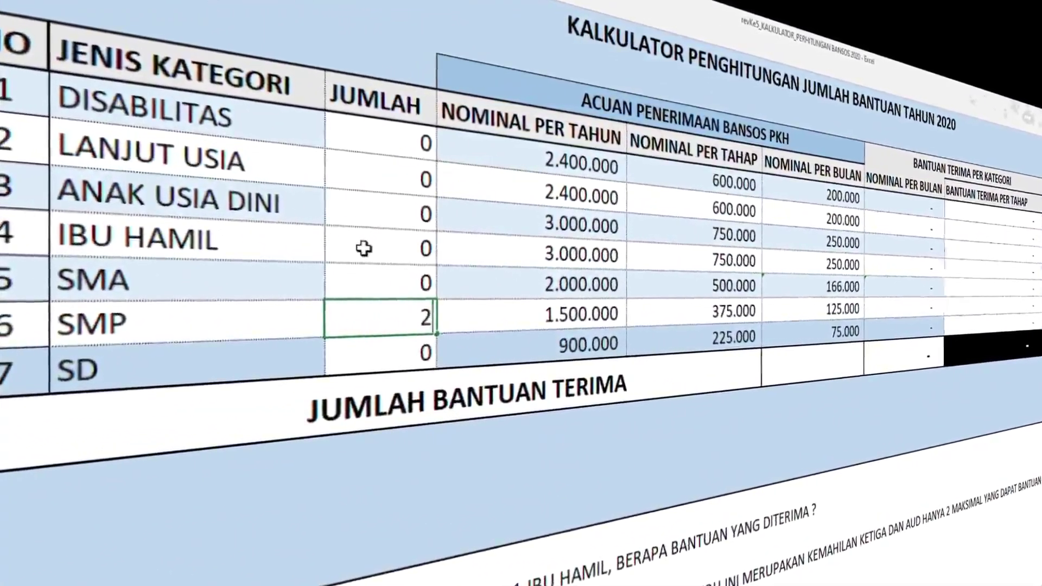
click(364, 247)
text(1)
click(292, 242)
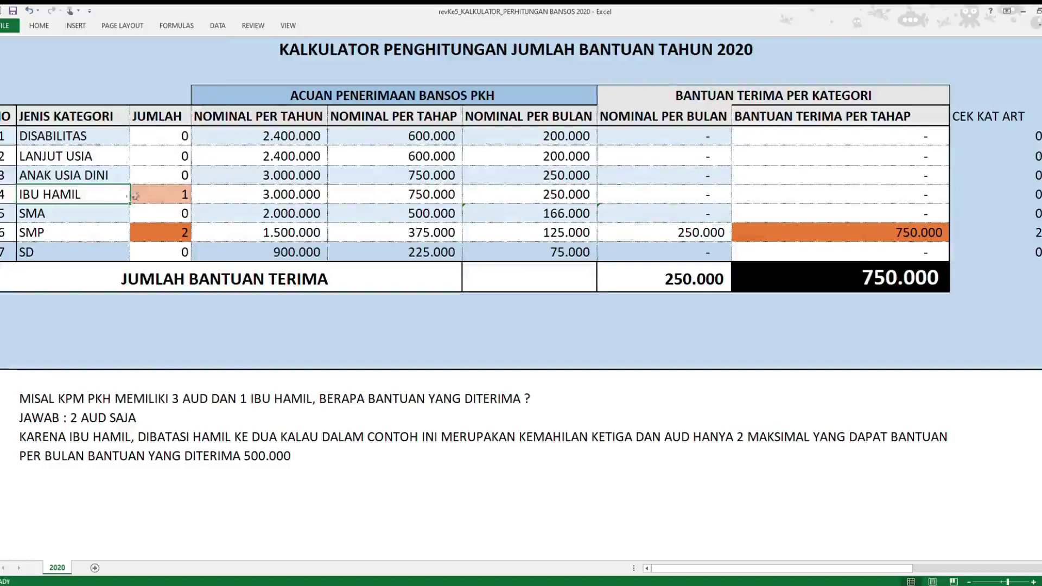
Step: Reset the JUMLAH values for IBU HAMIL and SMP to 0
click(142, 195)
text(0)
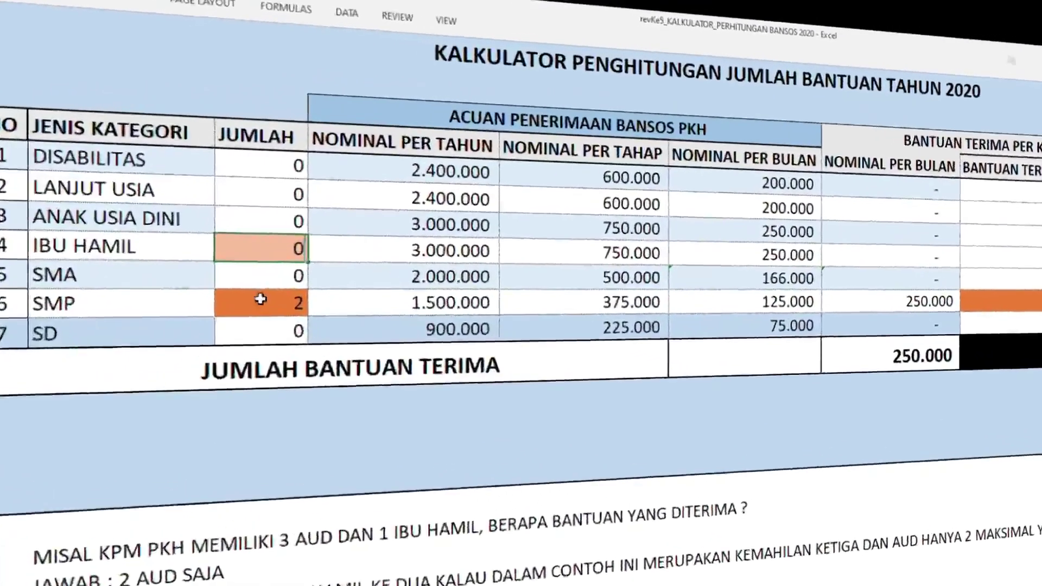
click(190, 268)
text(0)
click(348, 438)
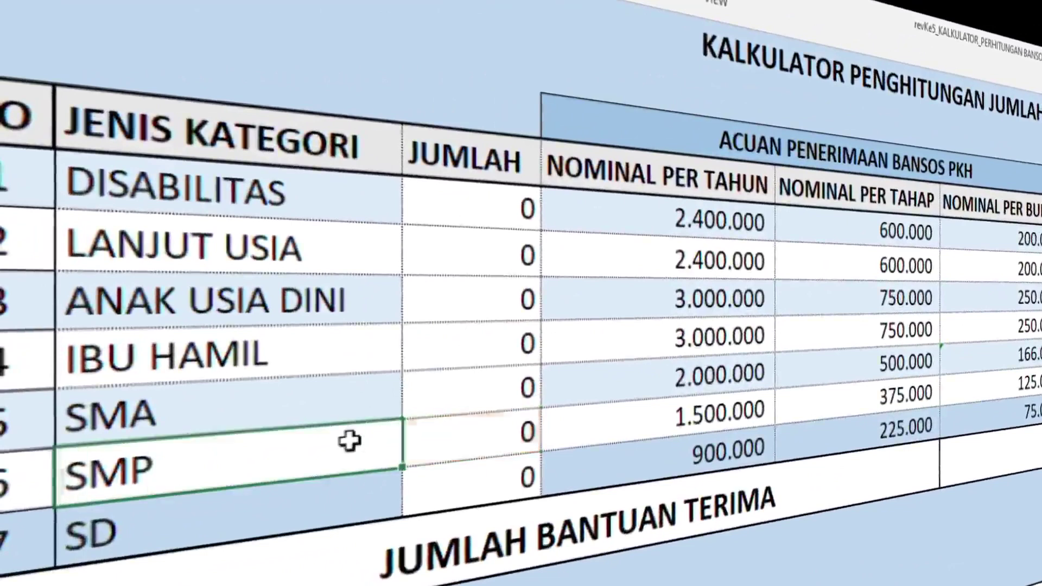
Step: Set the JUMLAH value to 2 for SMA and to 1 for IBU HAMIL
click(439, 394)
text(2)
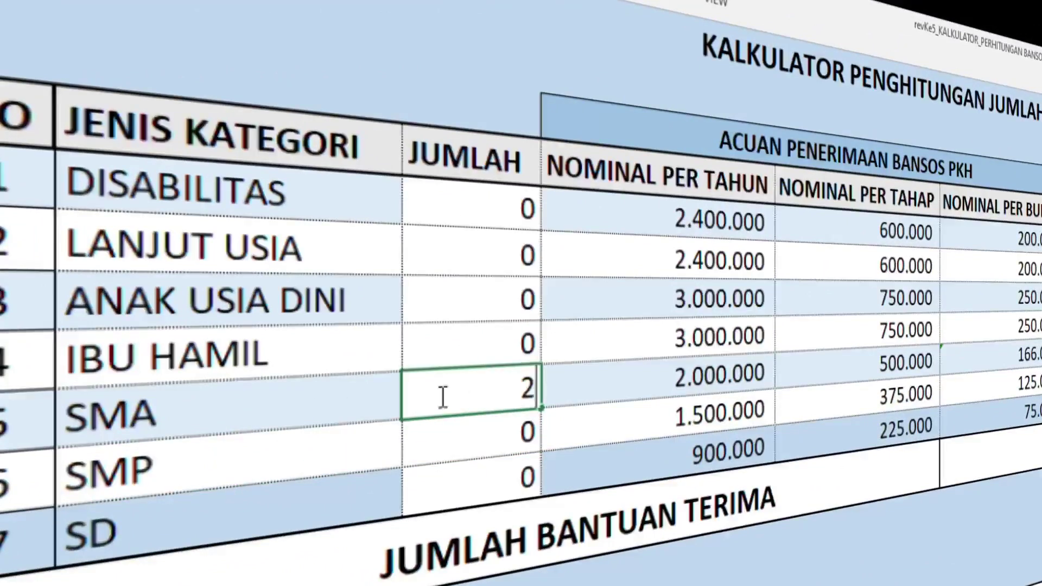
click(457, 347)
text(1)
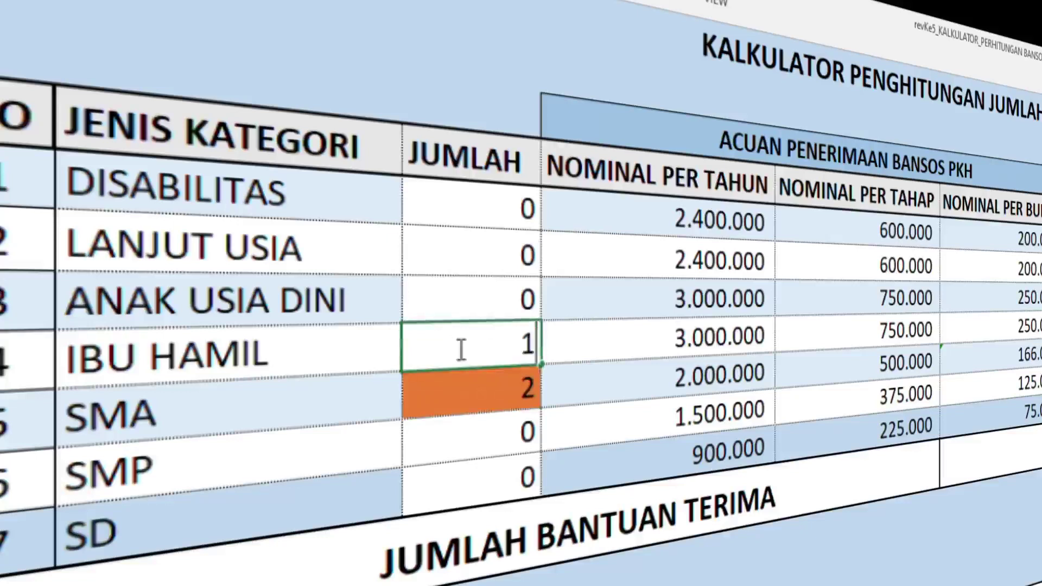
click(355, 354)
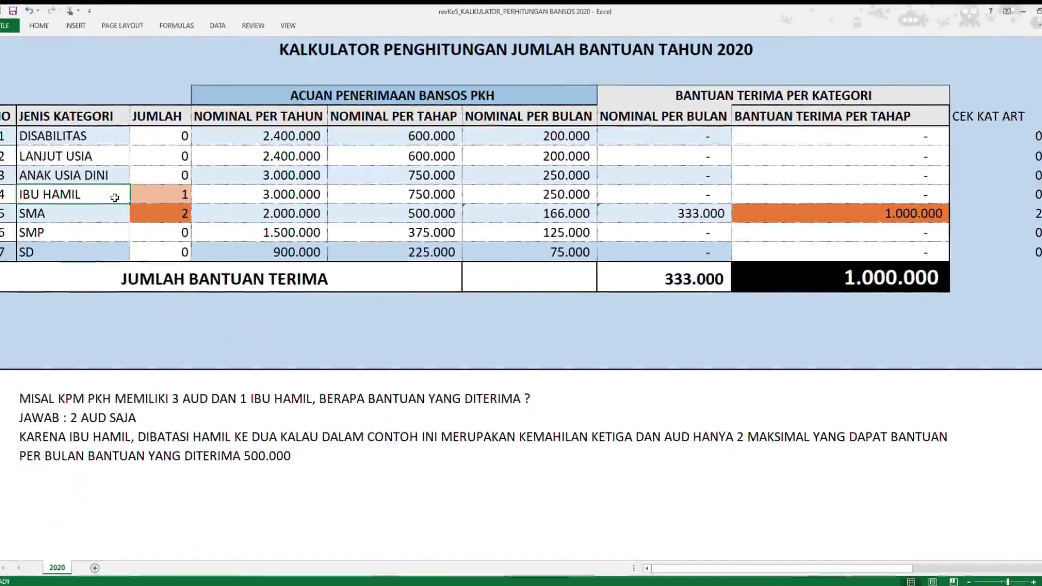
Step: Reset the JUMLAH values for IBU HAMIL and SMA to 0
click(147, 195)
text(0)
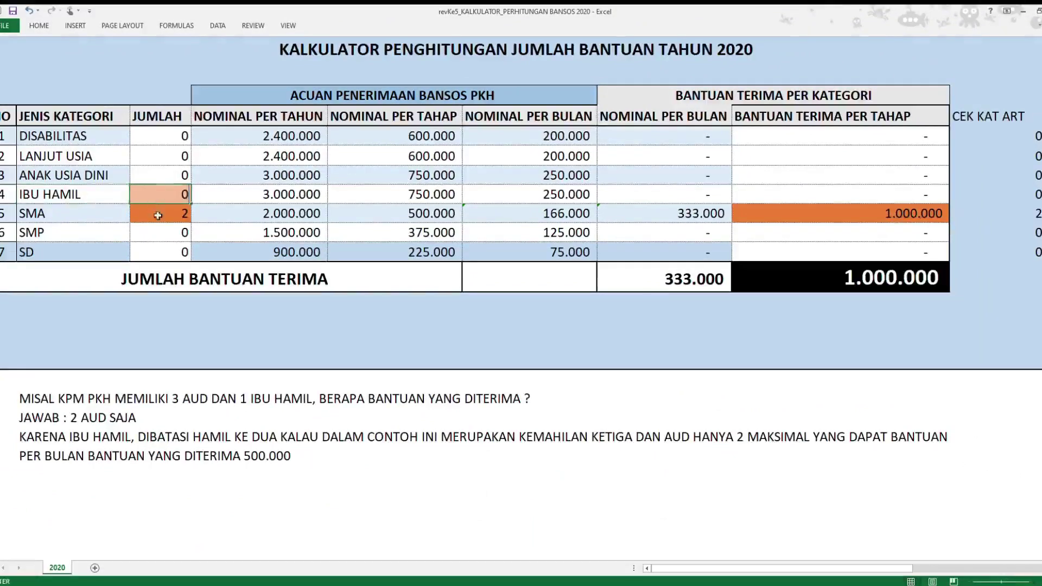
click(158, 215)
text(0)
click(113, 216)
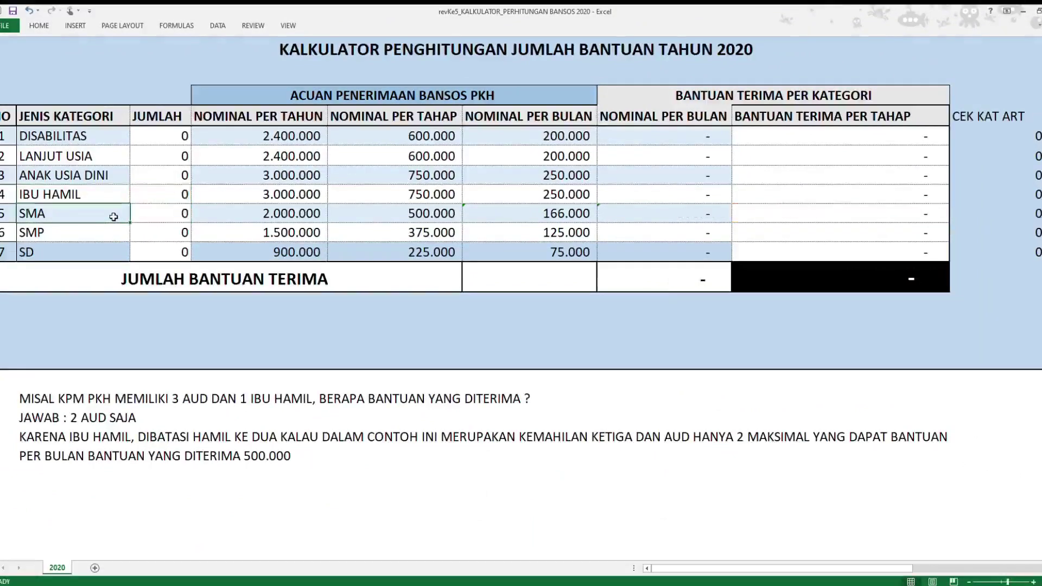
Step: Set the JUMLAH value to 2 for ANAK USIA DINI and to 1 for IBU HAMIL
click(146, 180)
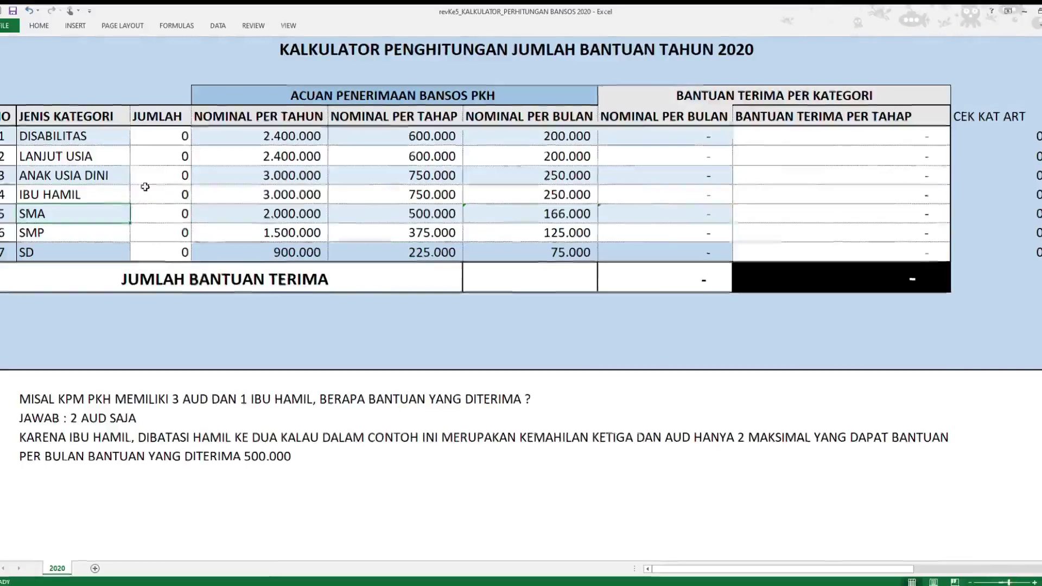
text(2)
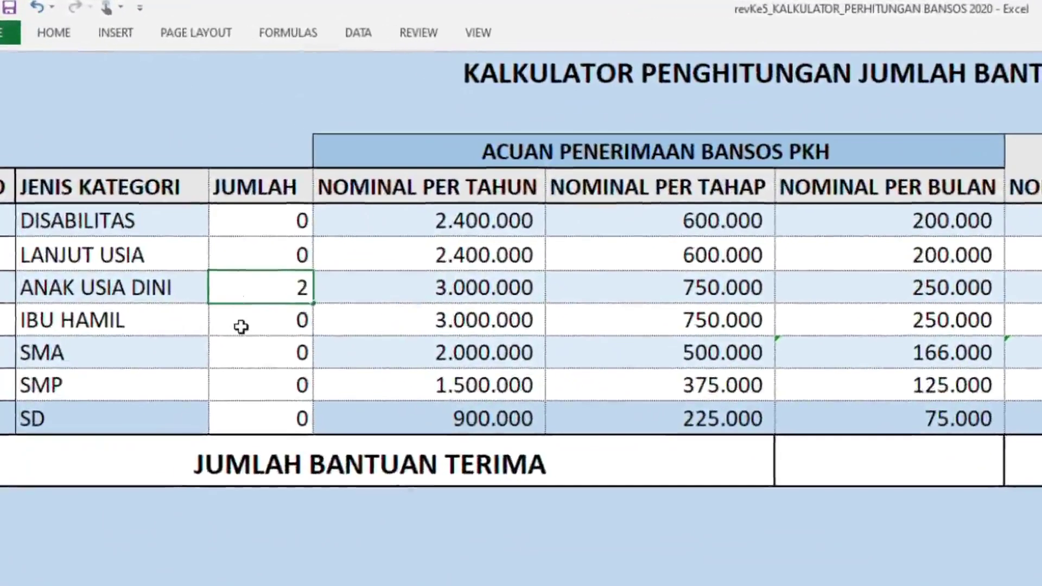
click(206, 276)
text(1)
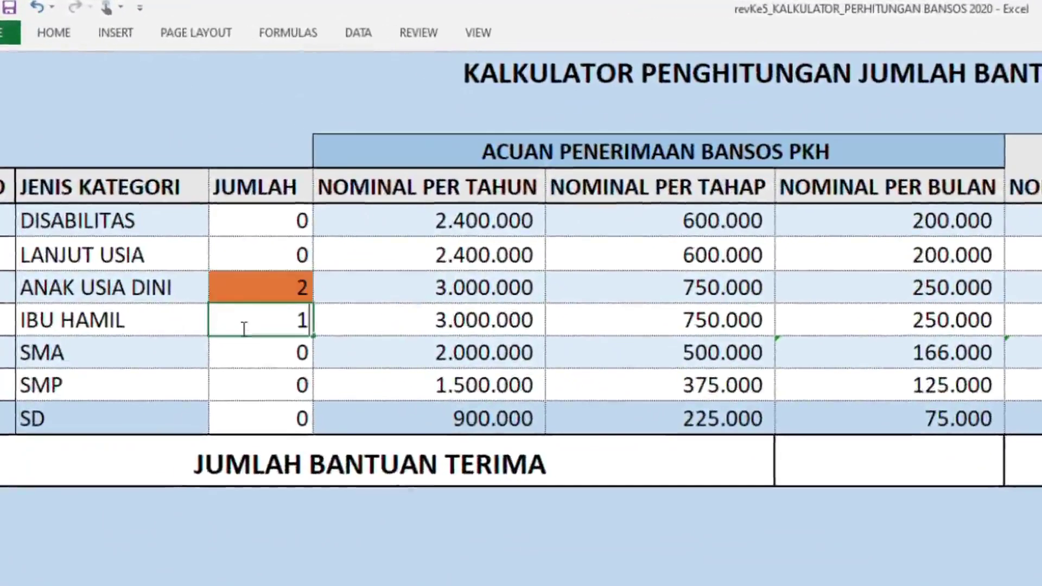
click(155, 321)
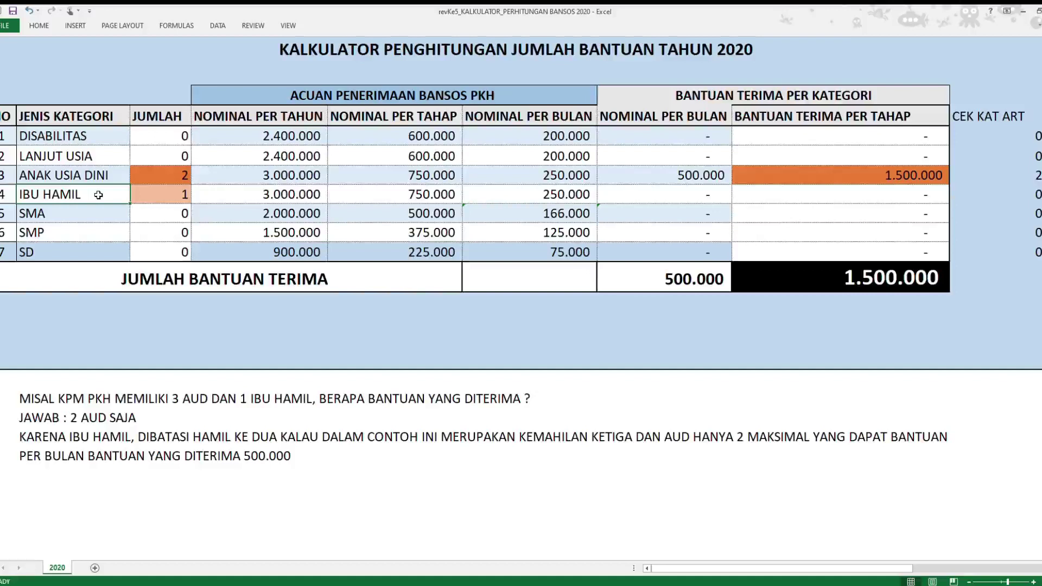
Step: Reset the JUMLAH values for ANAK USIA DINI and IBU HAMIL to 0
click(141, 172)
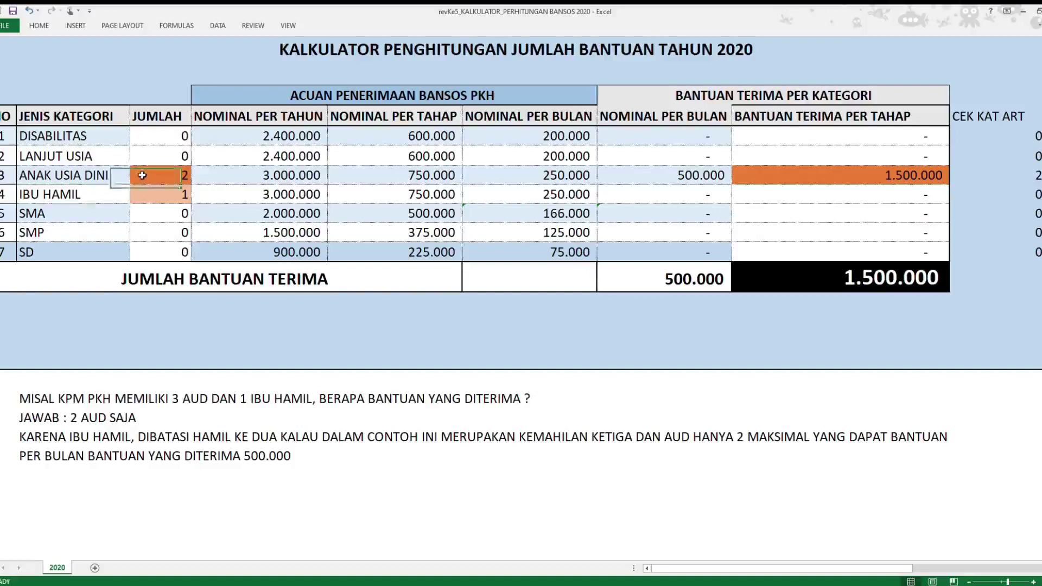
text(0)
key(Return)
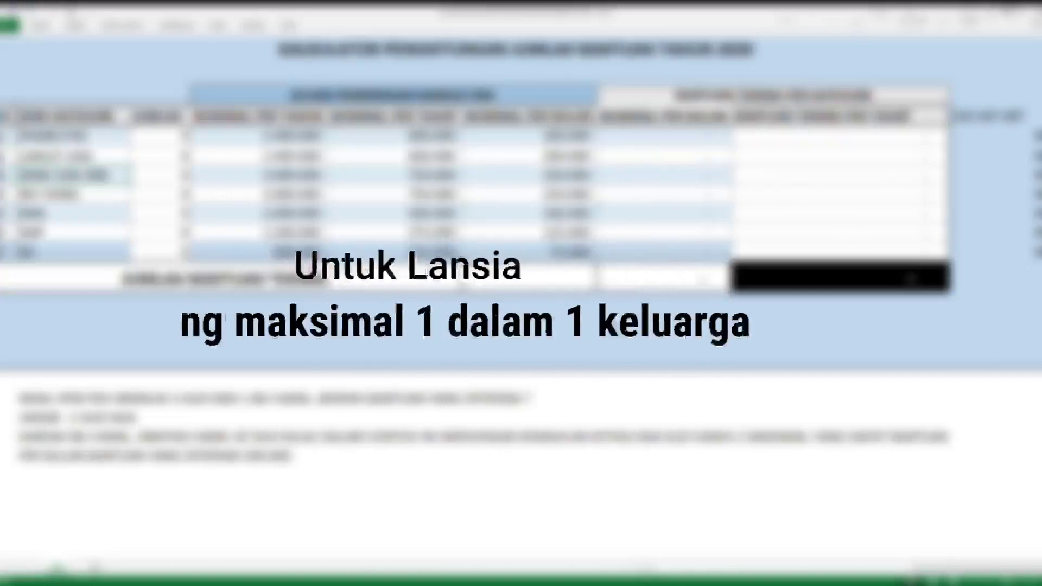
Step: Set the JUMLAH value for LANJUT USIA to 2
click(144, 162)
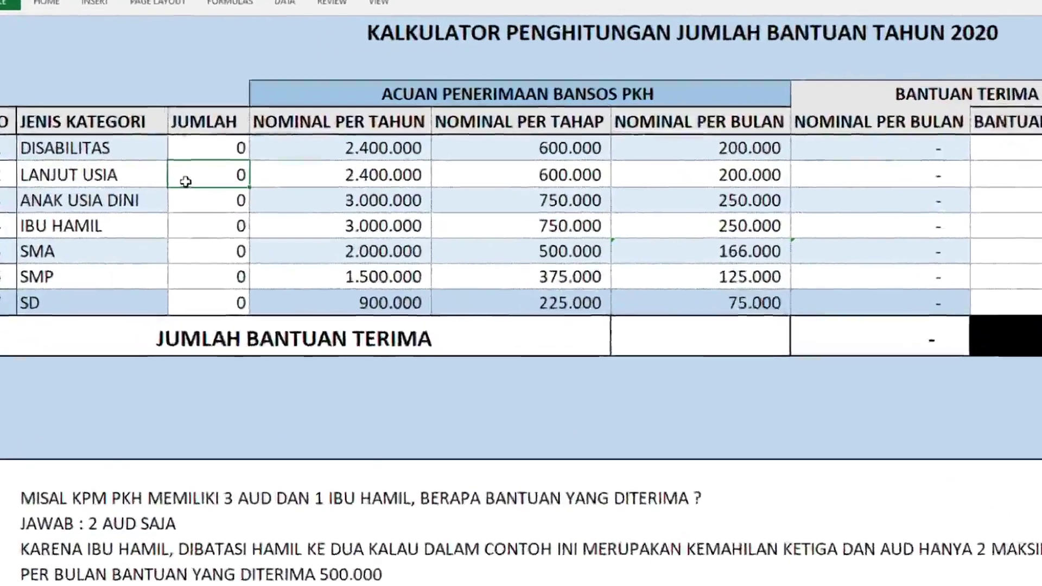
text(2)
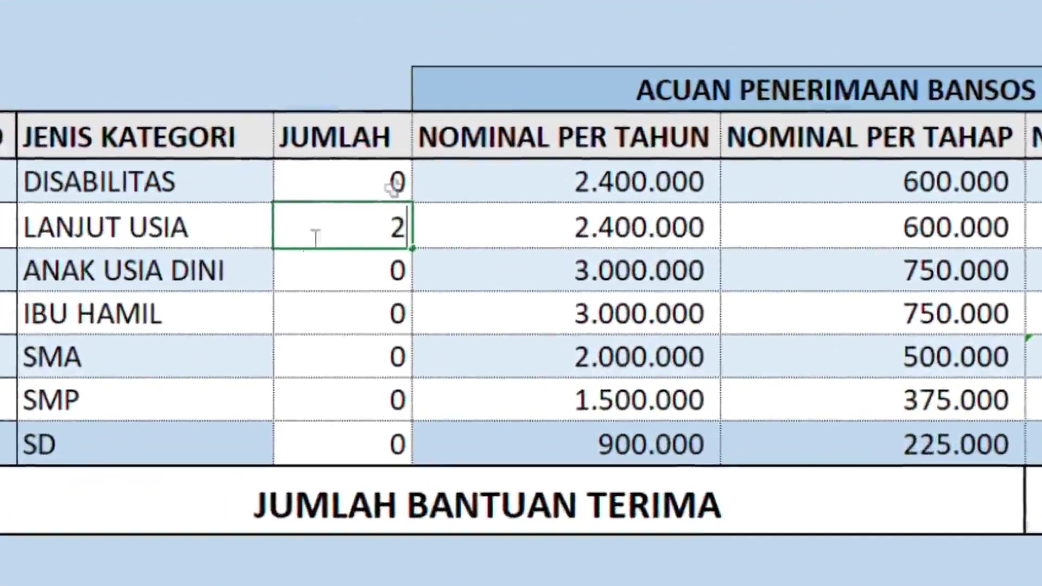
click(220, 227)
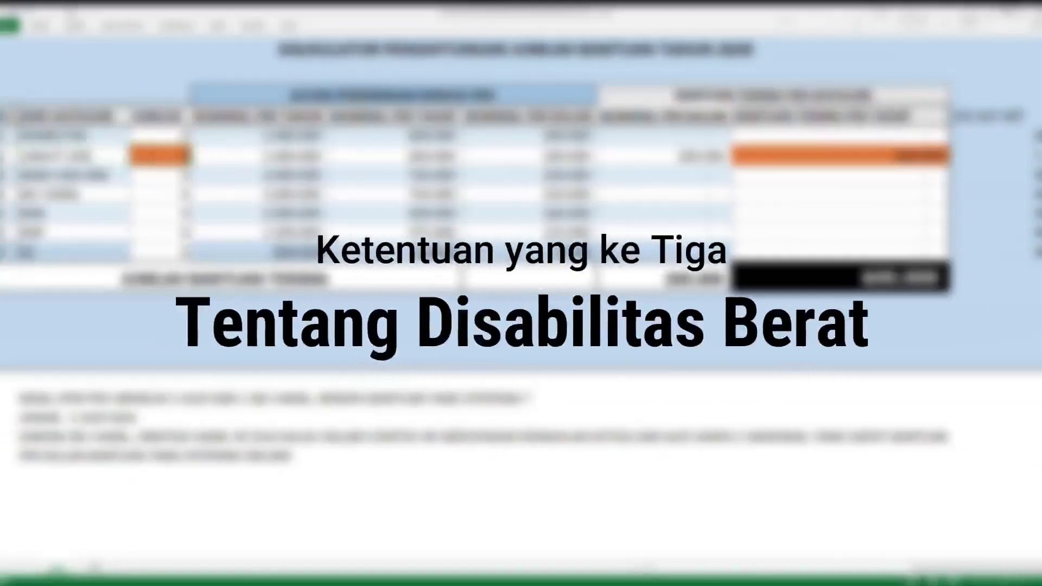
Step: Reset the LANJUT USIA count to 0 and set the JUMLAH value for DISABILITAS to 3
key(Delete)
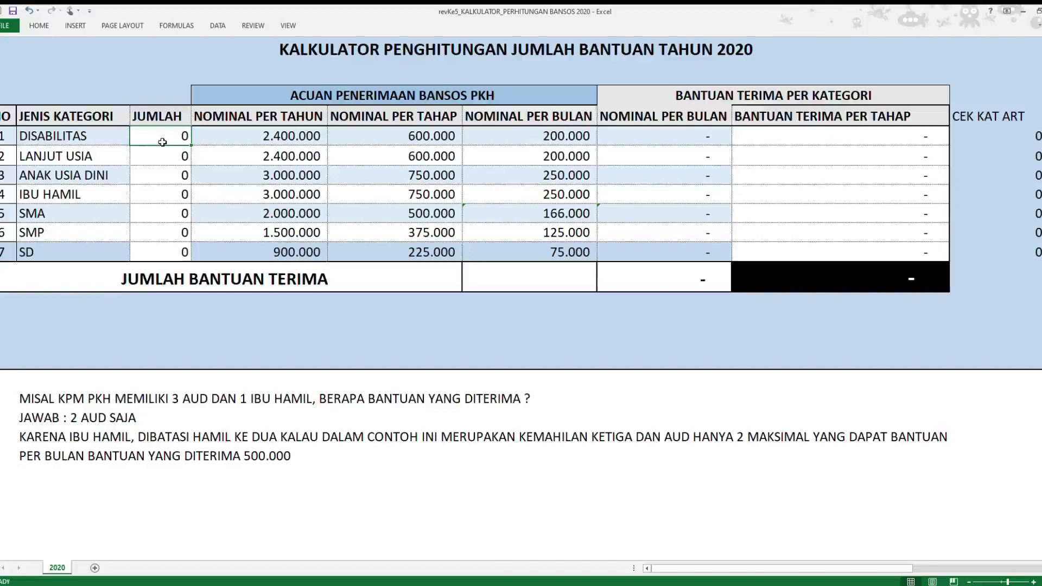
text(3)
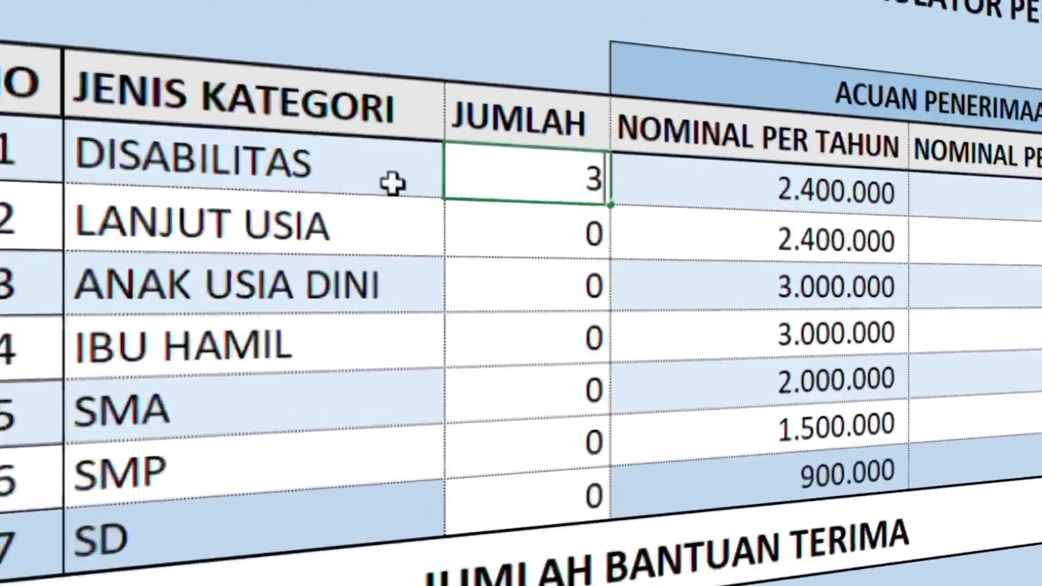
click(113, 141)
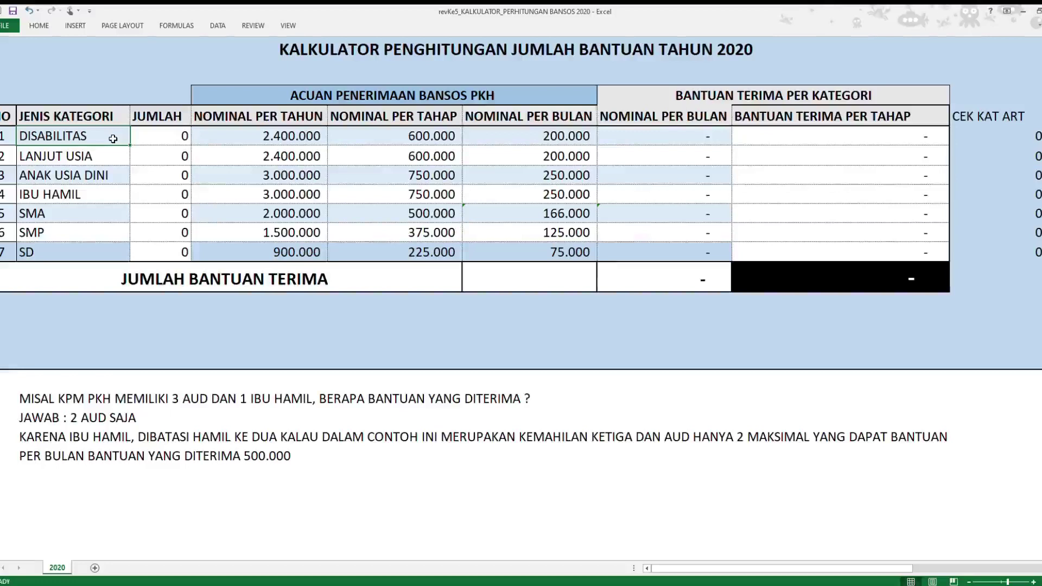
Step: Set the JUMLAH values for LANJUT USIA, DISABILITAS, ANAK USIA DINI and IBU HAMIL to 1 each
click(141, 156)
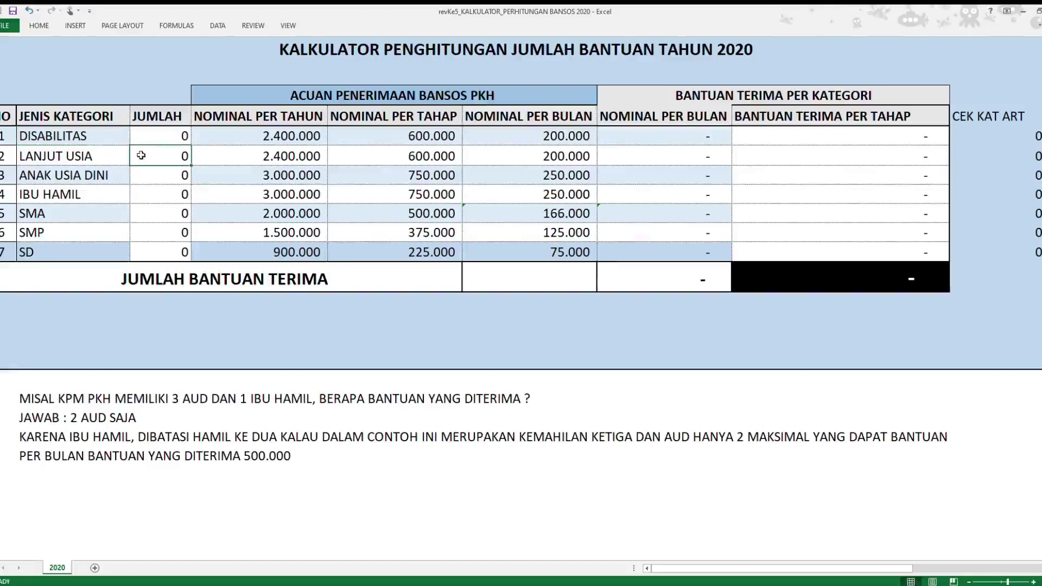
text(1)
click(146, 134)
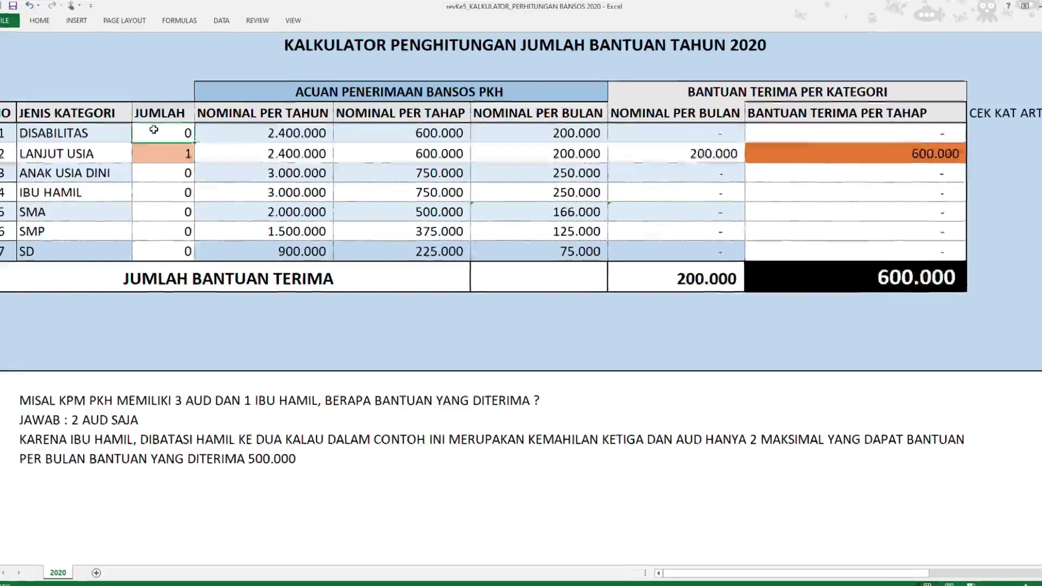
text(1)
click(198, 149)
text(1)
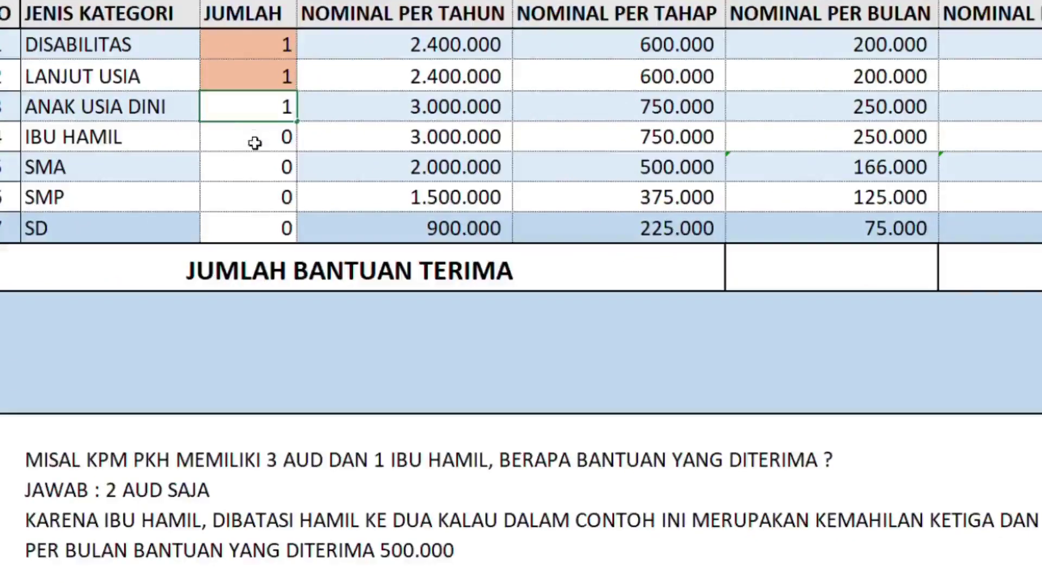
click(201, 177)
text(1)
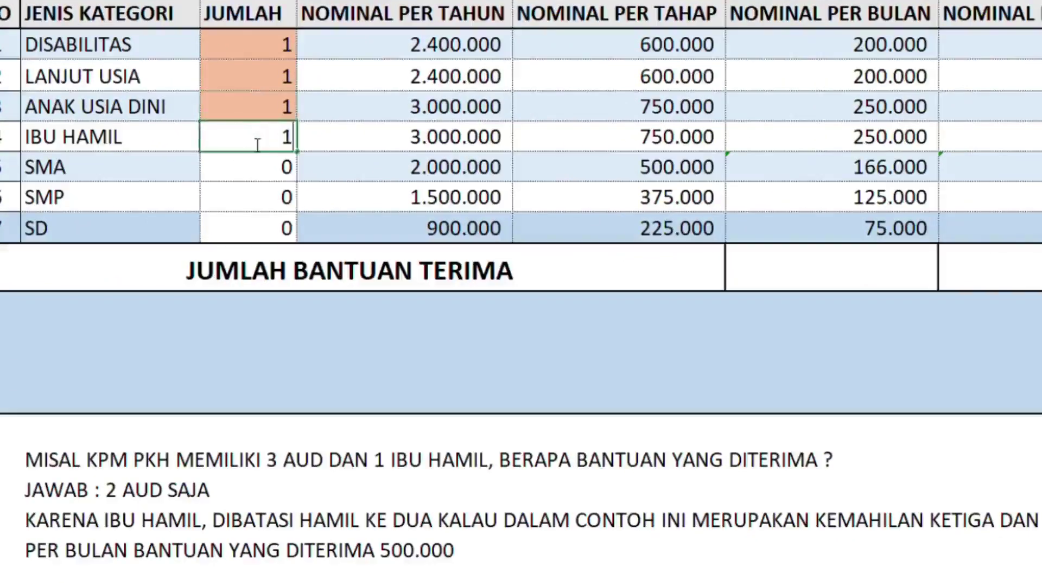
Step: Set the JUMLAH values for SMA, SMP and SD to 1 each
click(274, 171)
text(1)
click(279, 195)
text(1)
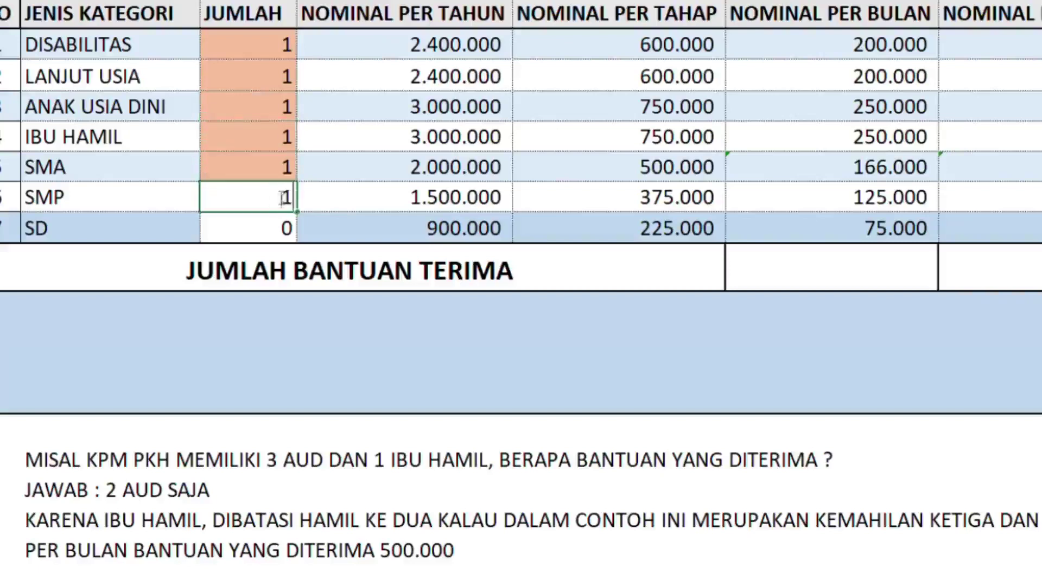
click(282, 230)
text(1)
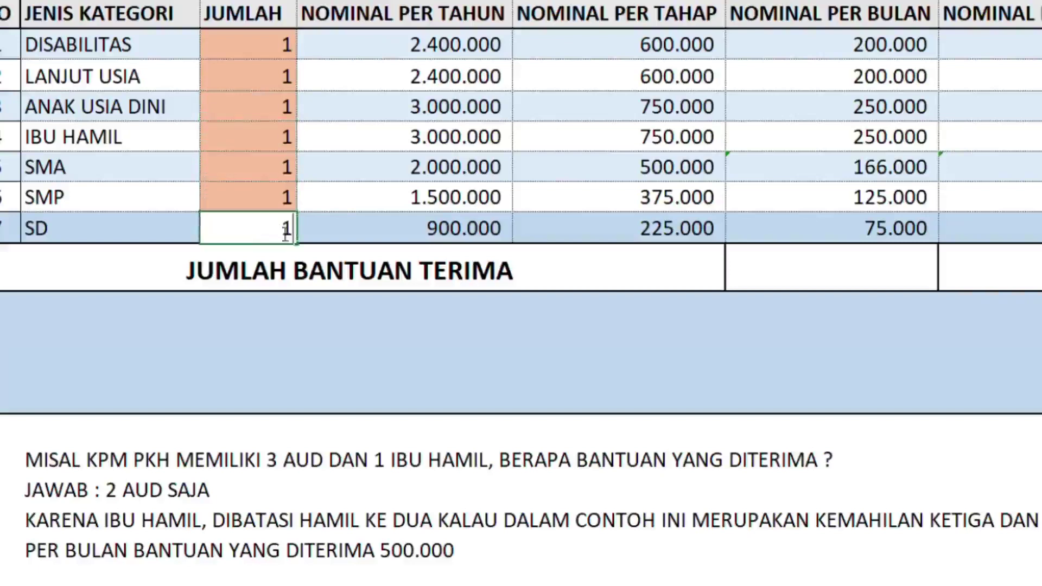
click(157, 236)
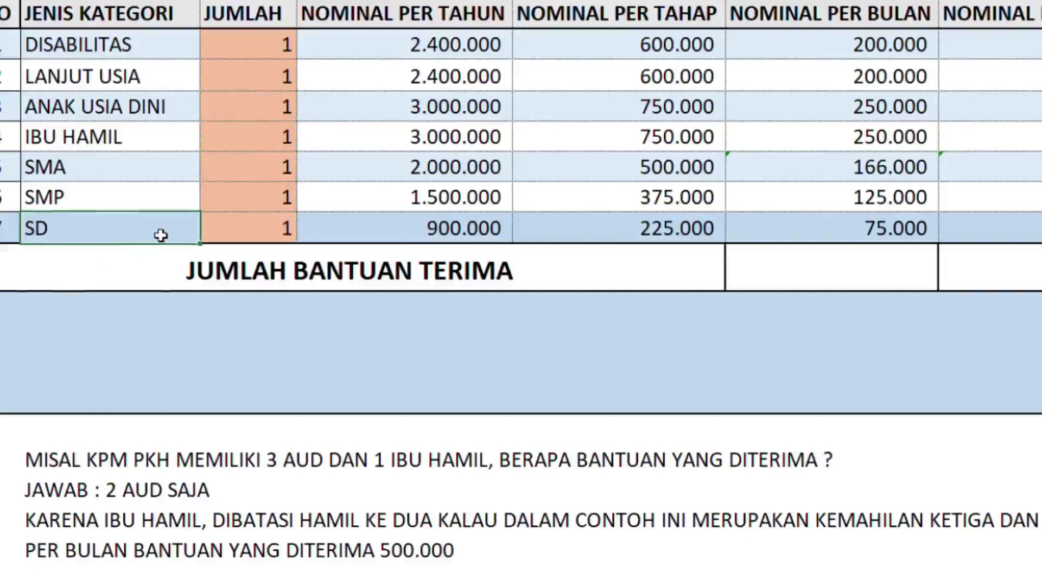